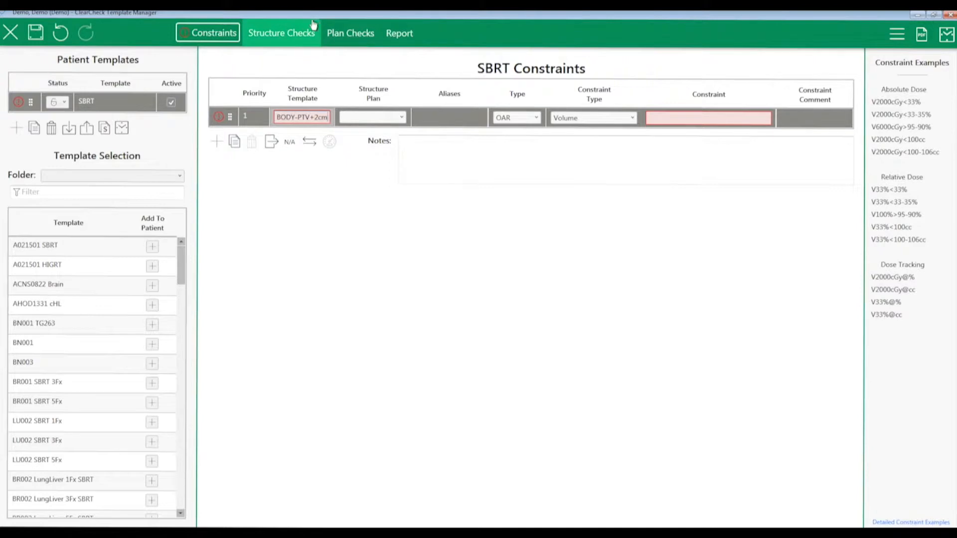
Assign plan structure Body-PTV+2cm to the BODY-PTV+2cm constraint and define it as a Max Dose Table using relative dose MaxDT%
click(377, 118)
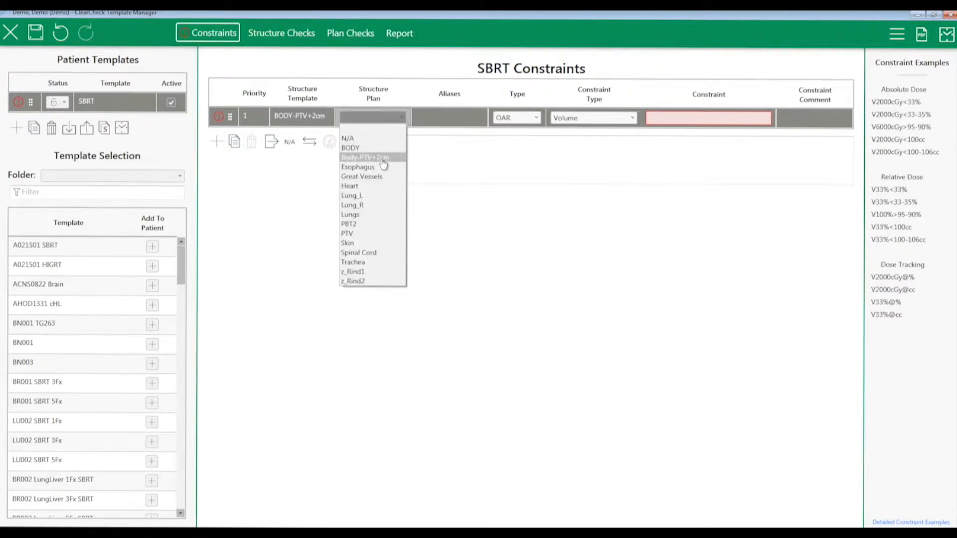
click(382, 158)
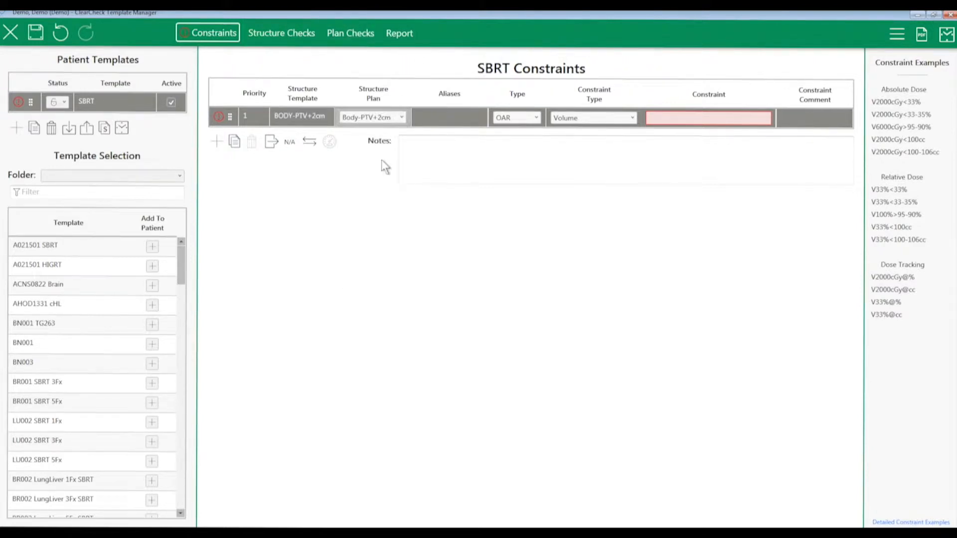
click(586, 120)
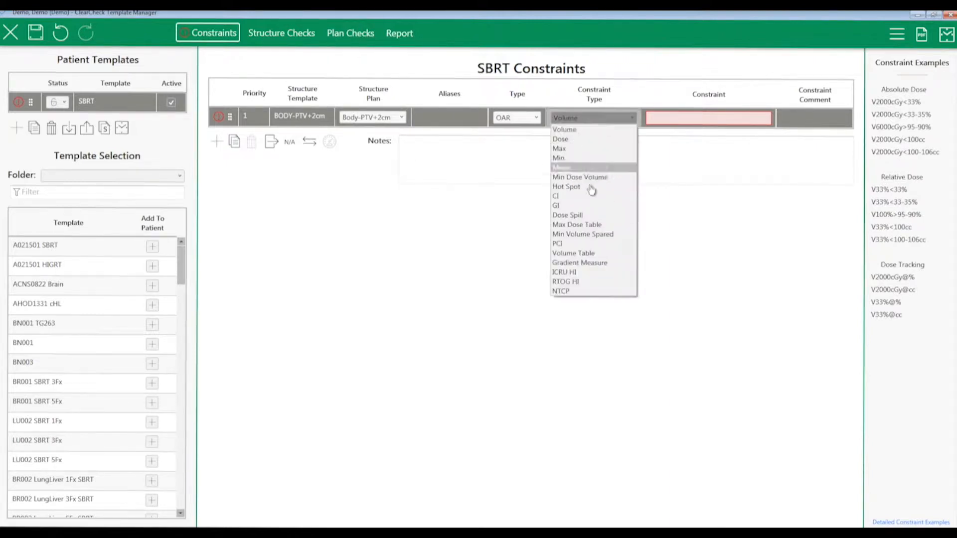
click(593, 226)
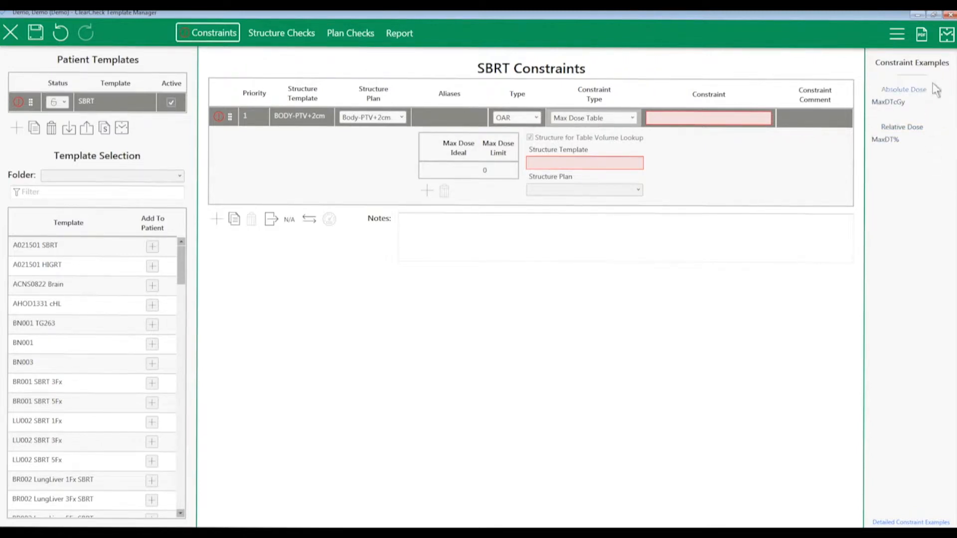
click(893, 142)
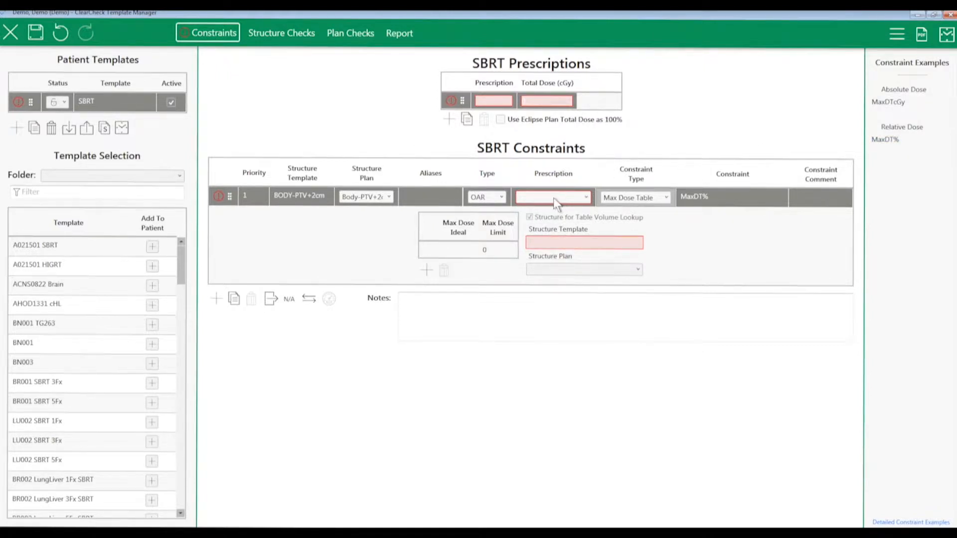
Define the template's prescription with the name SBRT and a total dose of 5000 cGy
click(486, 101)
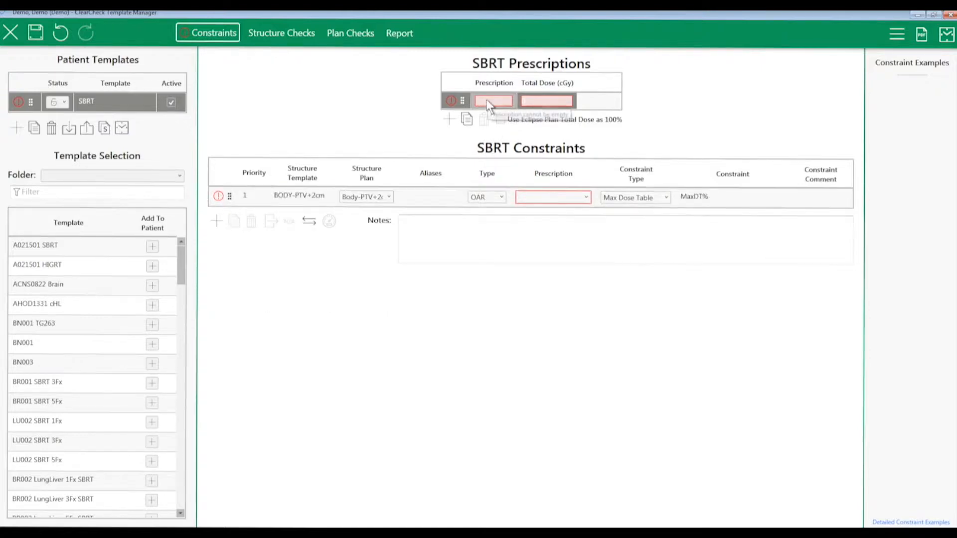
text(SBRT)
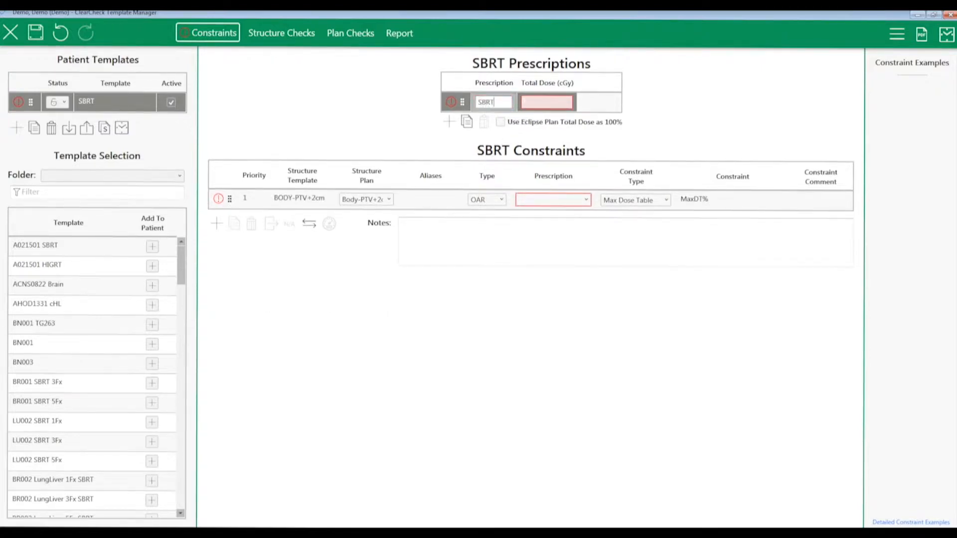
click(523, 101)
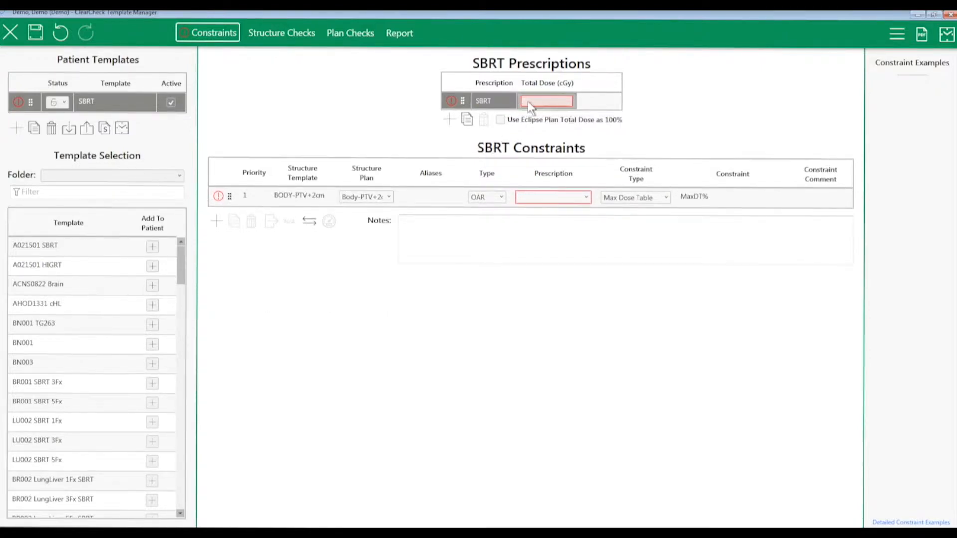
text(5000)
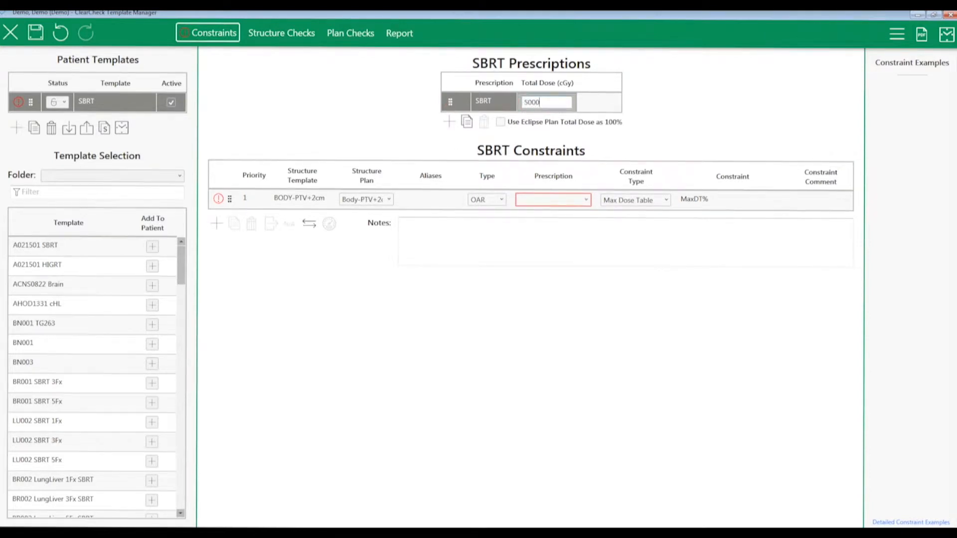
key(Return)
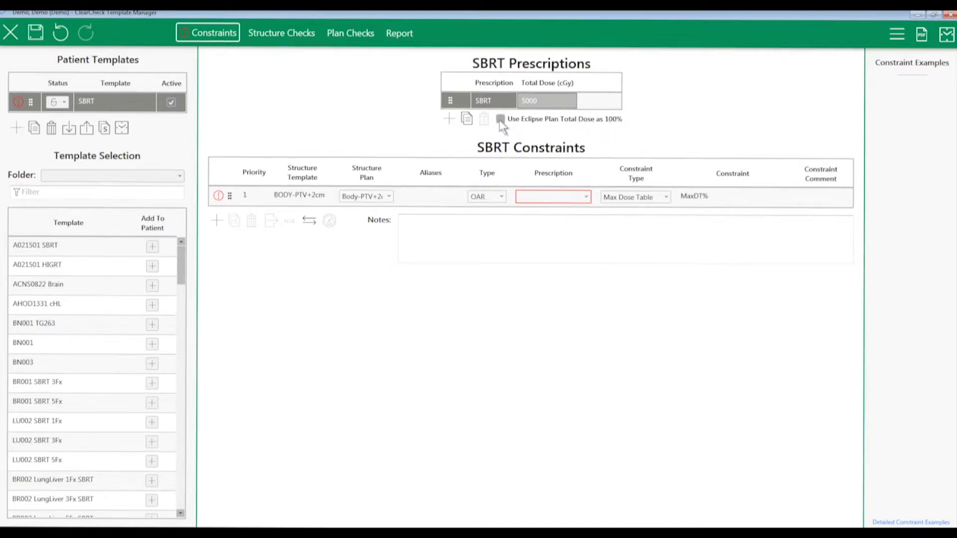
Assign the SBRT: 5000cGy prescription to the BODY-PTV+2cm constraint
click(582, 200)
click(583, 201)
click(571, 214)
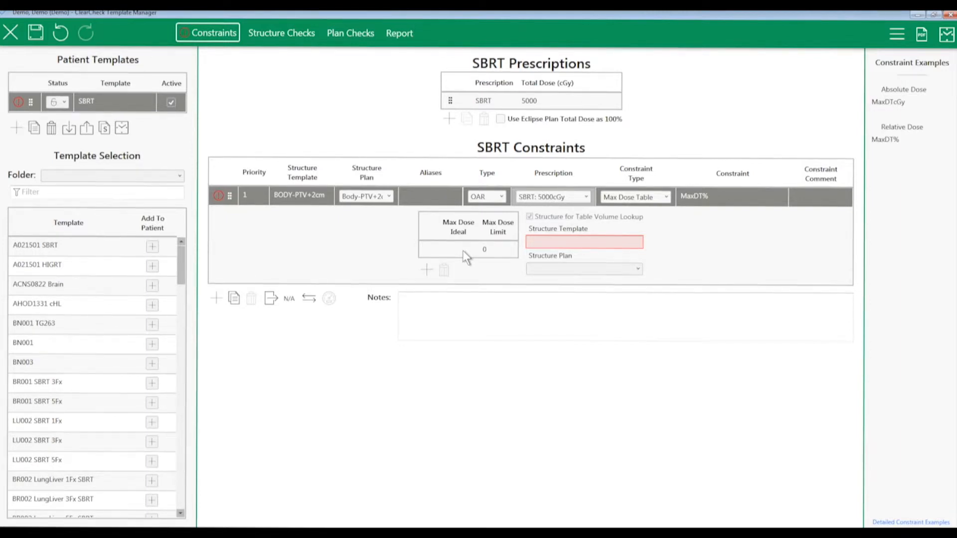
Add a second row to the max dose table and set one row's volume to 7.4 cc
click(427, 270)
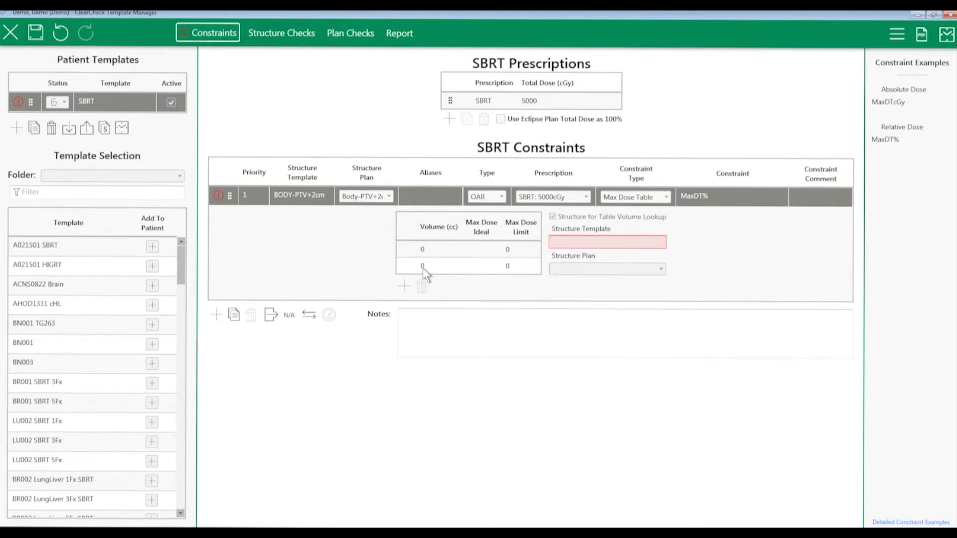
click(423, 255)
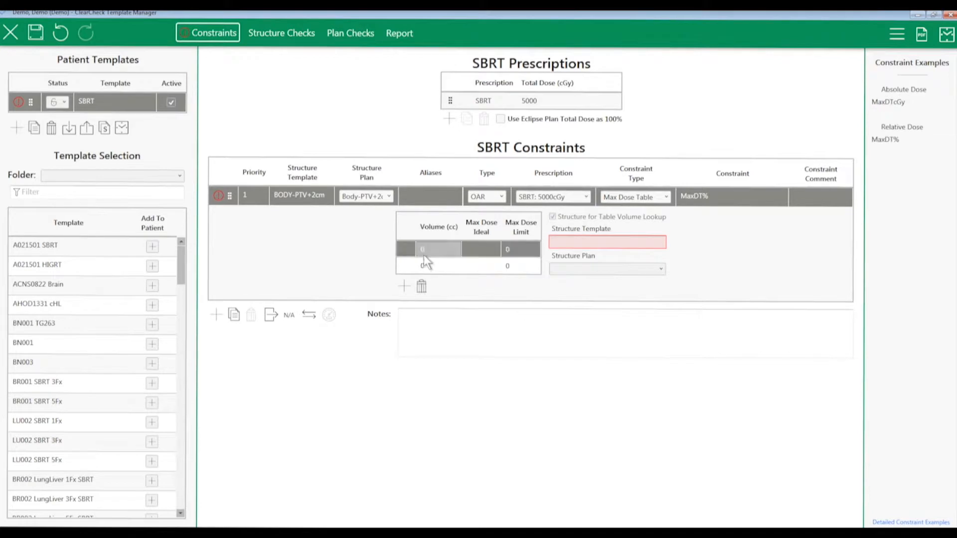
text(7.4)
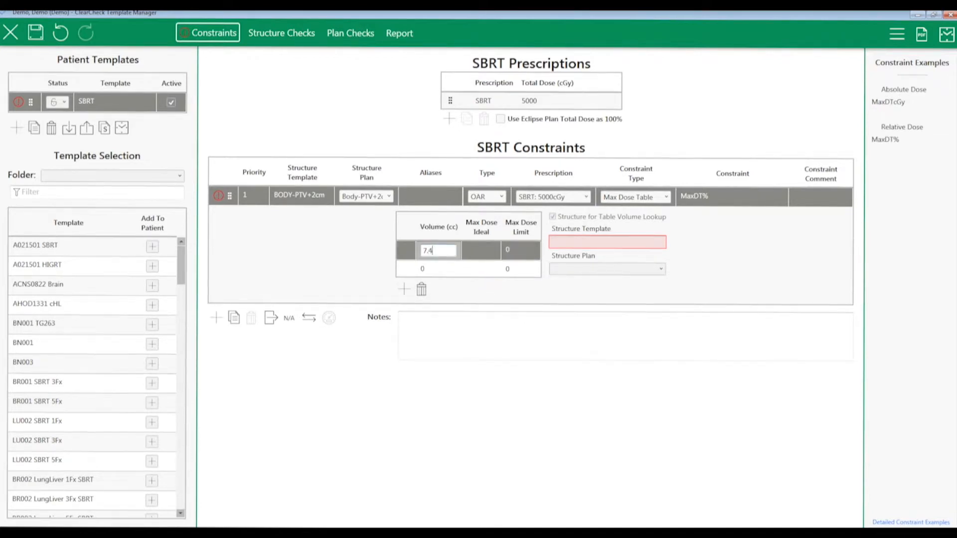
key(Return)
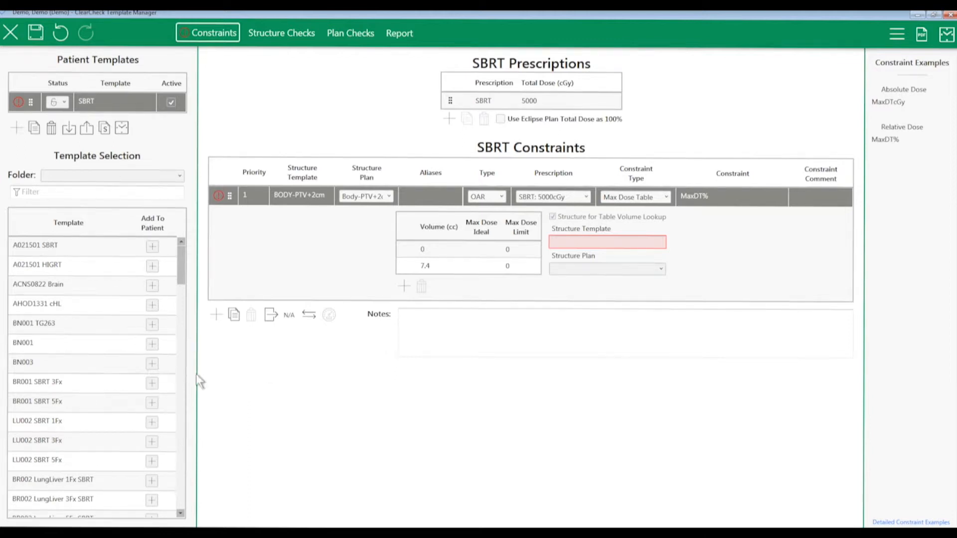
Set the 7.4 cc row's max dose ideal to 50 and max dose limit to 58
click(474, 268)
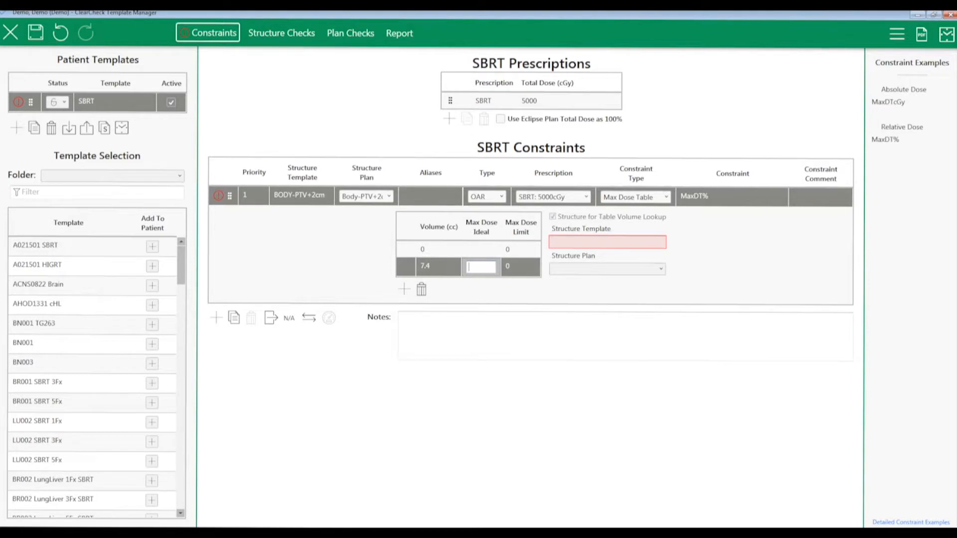
key(Tab)
double_click(517, 268)
text(58)
key(Return)
Fill in the remaining max dose table row with volume 13.2 cc, max dose ideal 50 and max dose limit 58
click(433, 250)
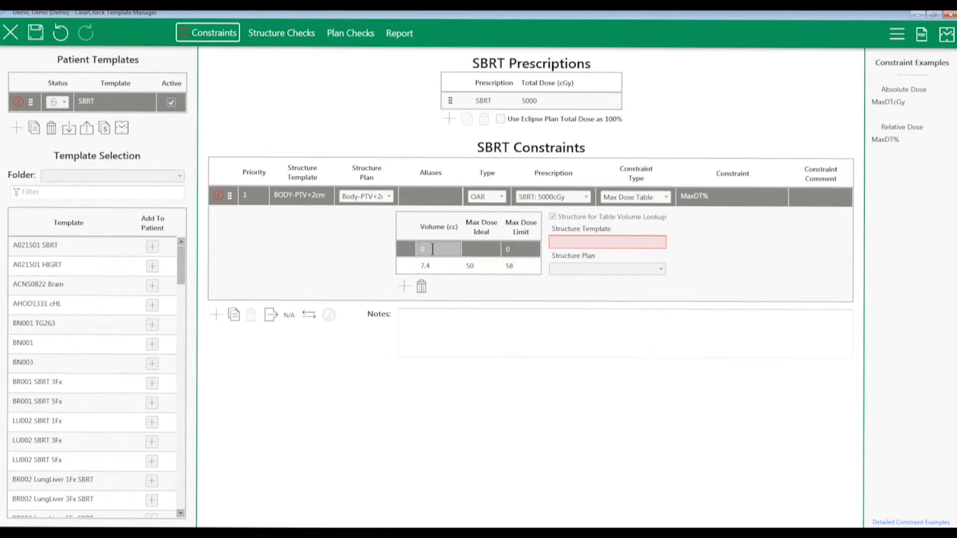
text(13.2)
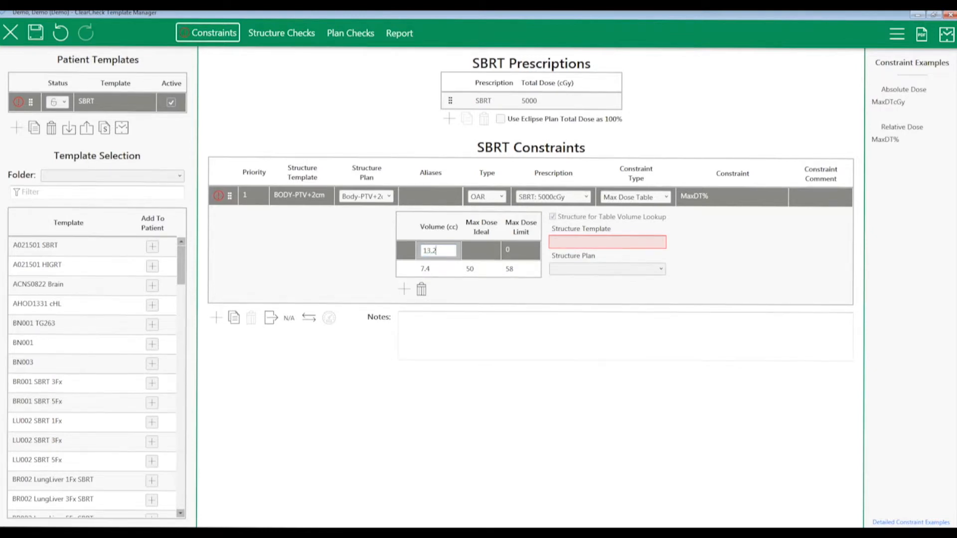
click(472, 250)
click(471, 261)
click(470, 264)
text(50)
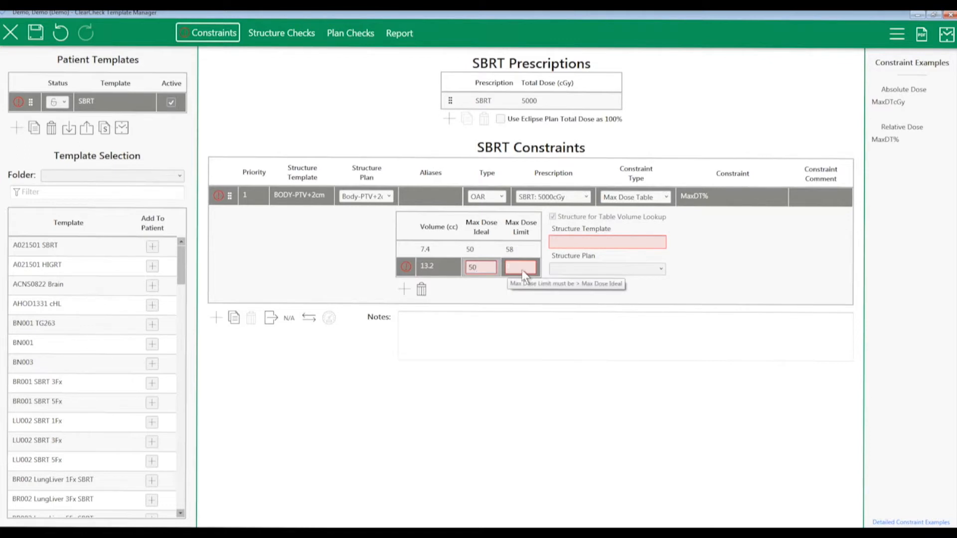
click(522, 270)
text(58)
key(Return)
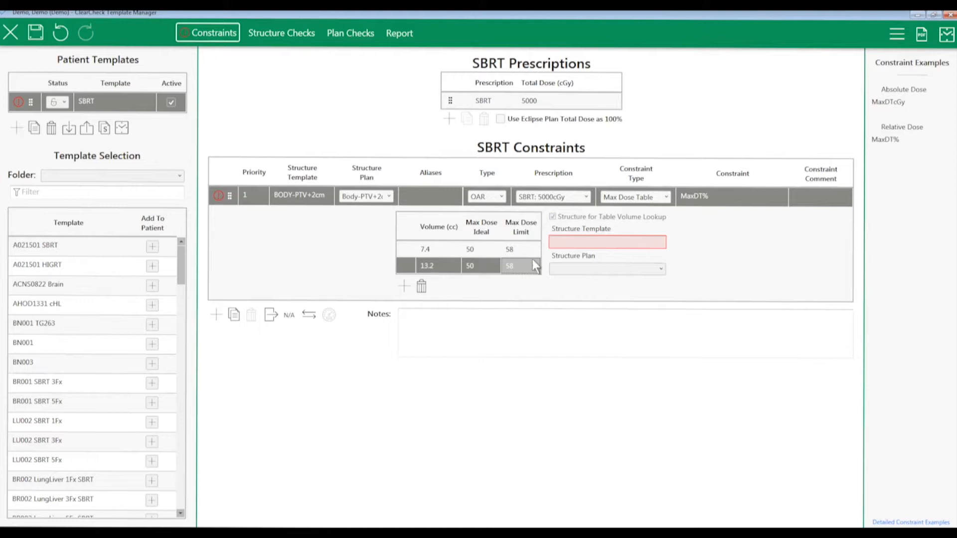
Set both the template and plan structure for the table volume lookup to PTV and save the template
click(569, 242)
text(PTV)
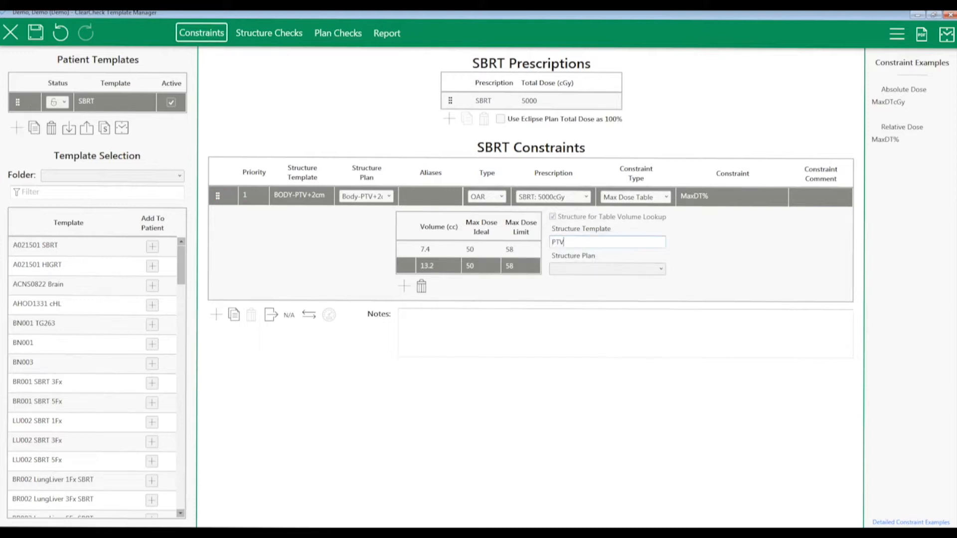
click(611, 272)
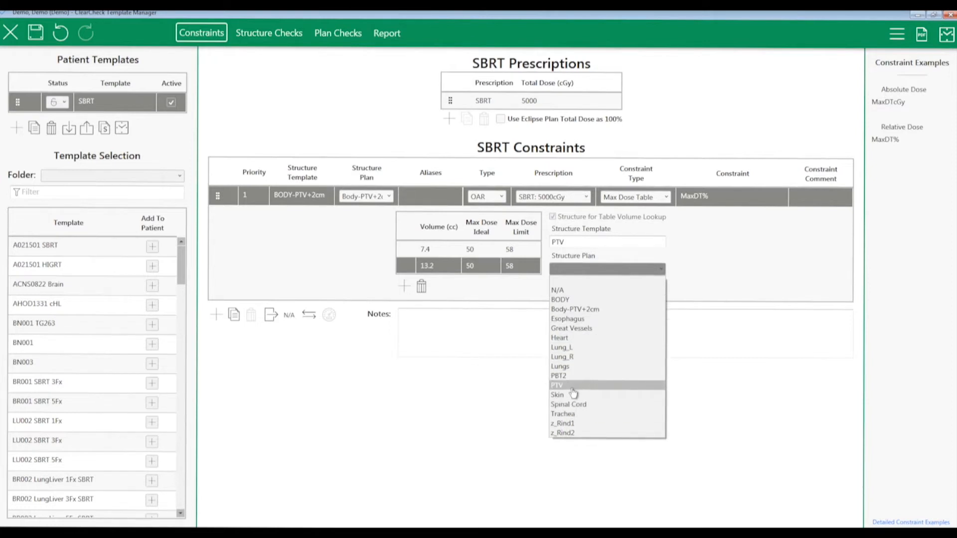
click(574, 386)
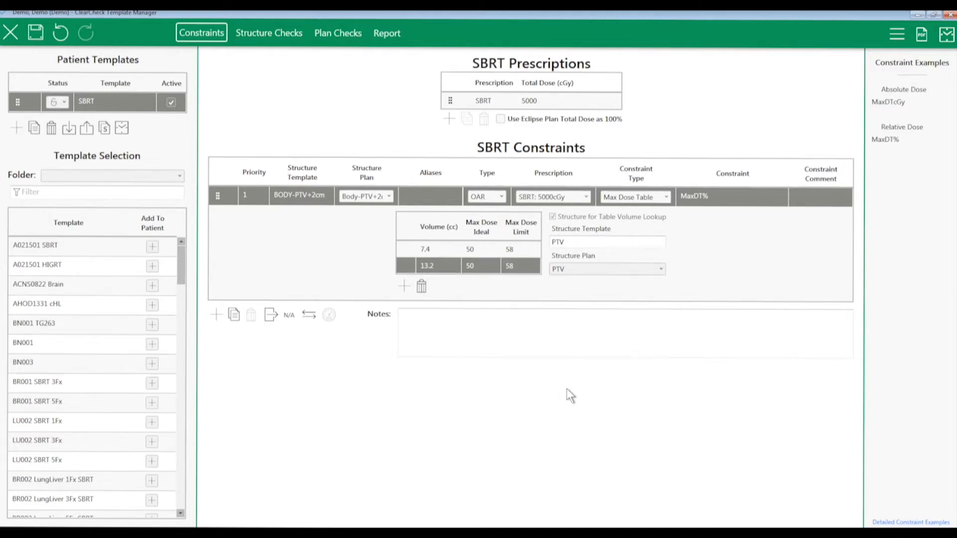
click(36, 35)
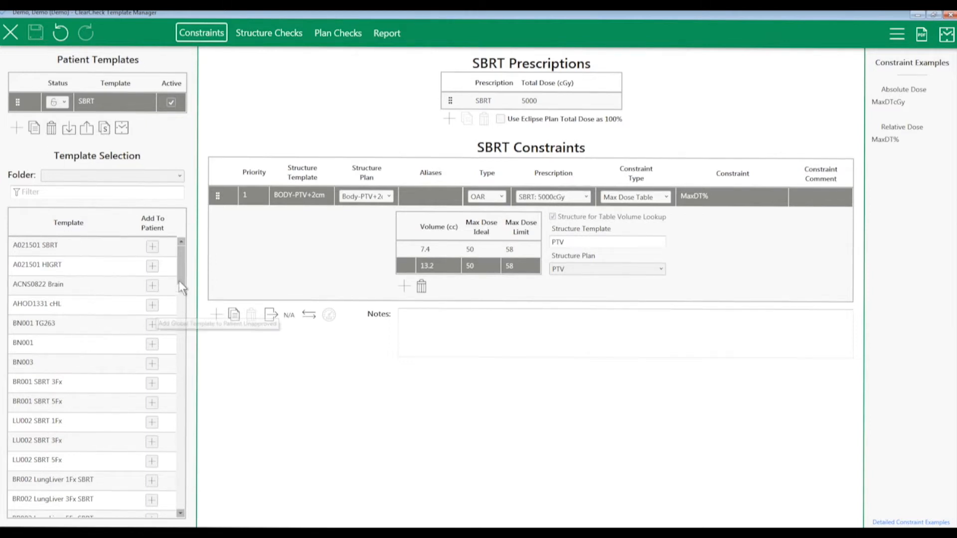
Preview the RTOG 0813 Lung SBRT template and examine the max dose table of its Body-PTV+2cm constraint
drag(178, 273, 183, 402)
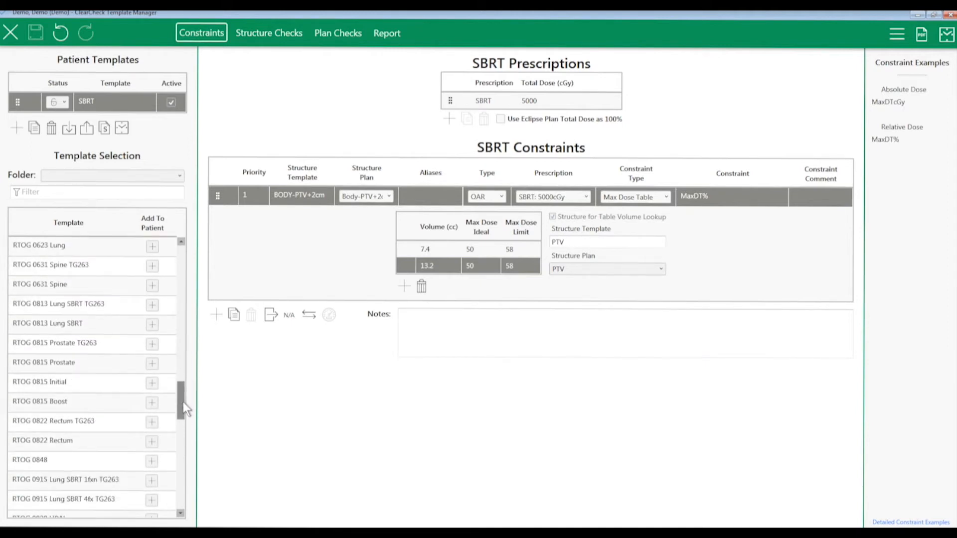
click(56, 325)
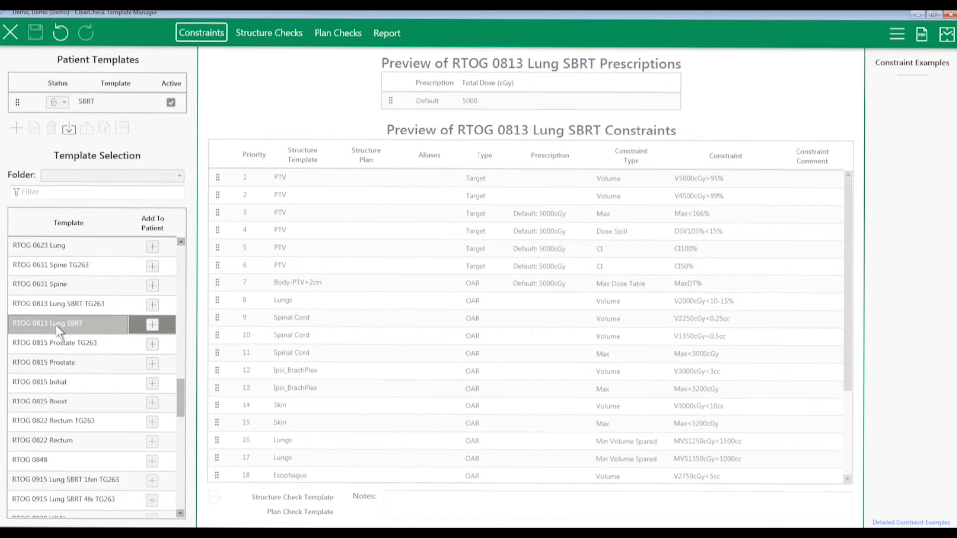
click(324, 285)
scroll(357, 284, down, 2)
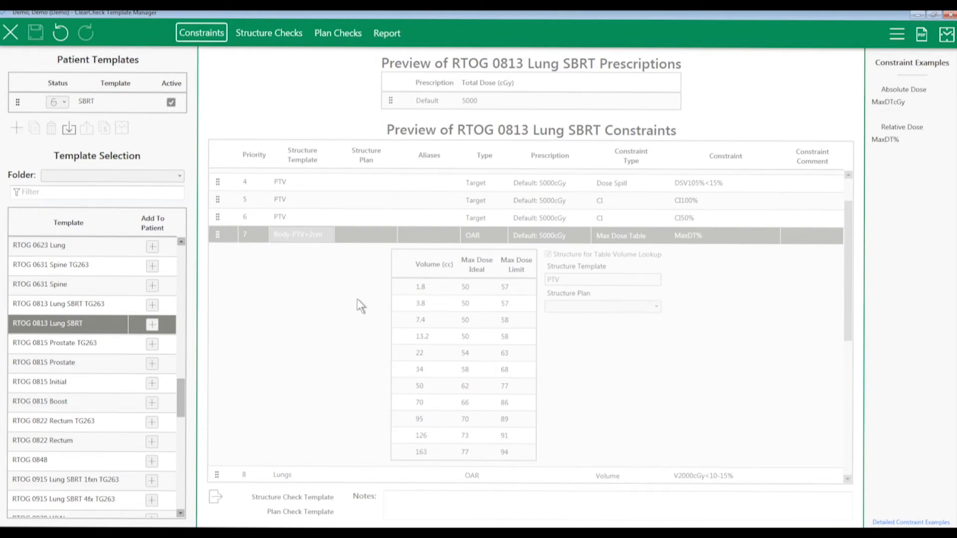
Return to the patient's SBRT template and close the template manager to evaluate the constraint on the plan
click(118, 101)
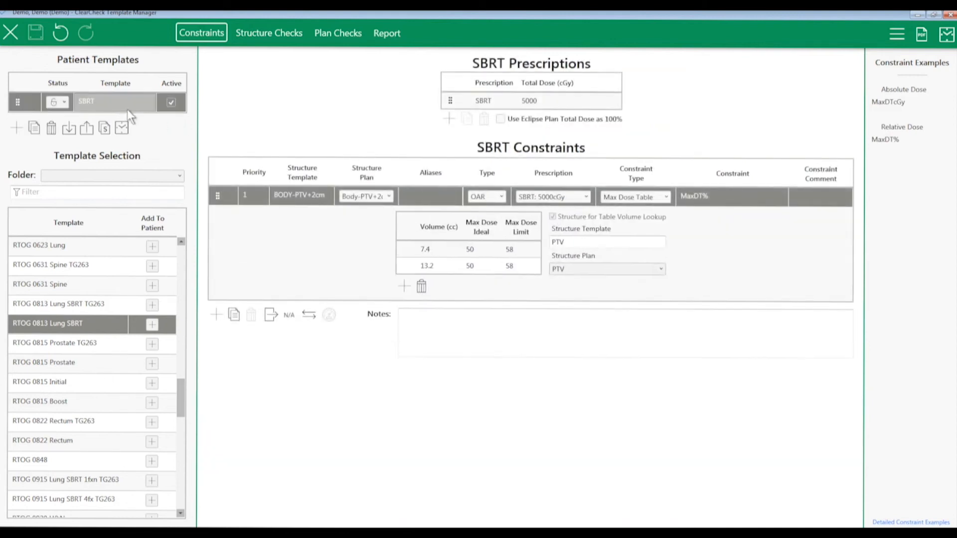
click(28, 25)
click(10, 33)
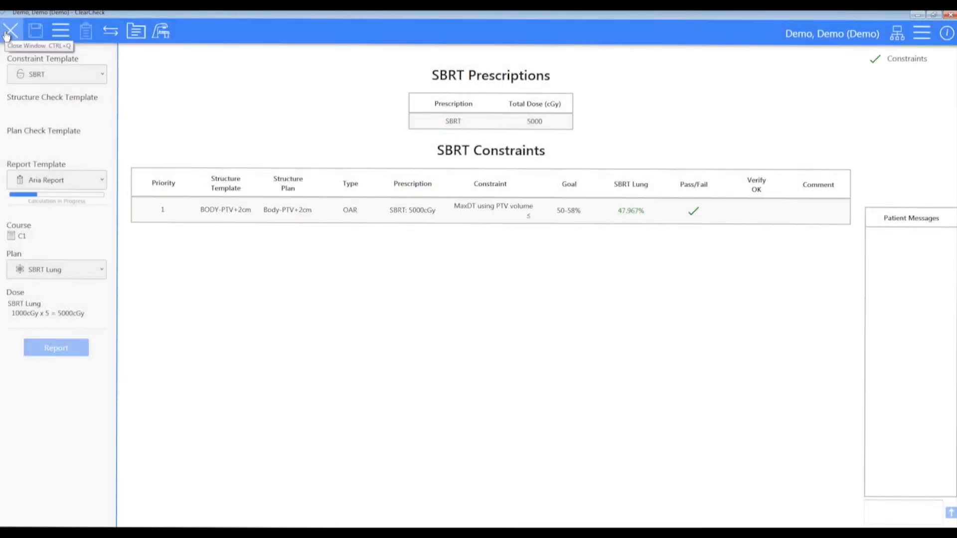